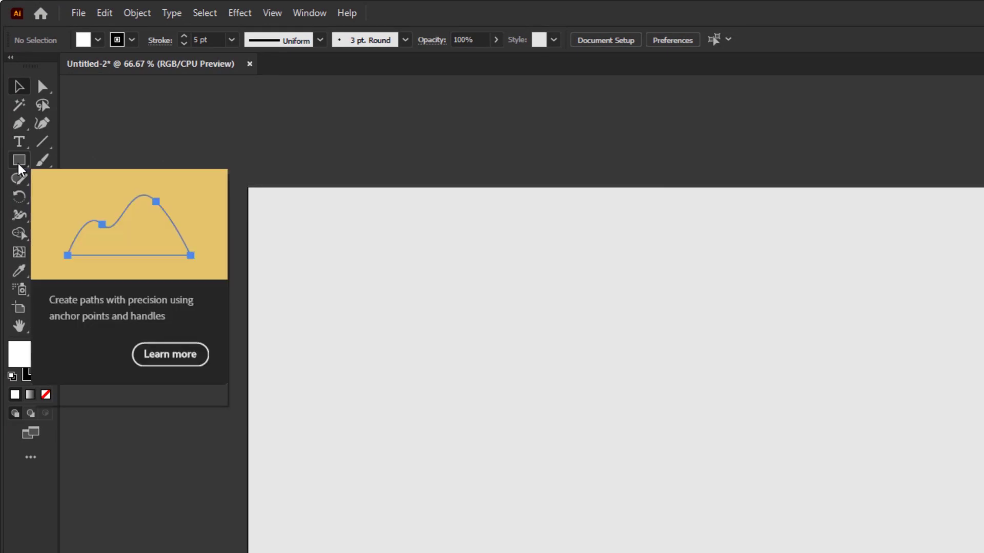
Open the Rectangle tool flyout listing Rectangle through Flare.
click(19, 166)
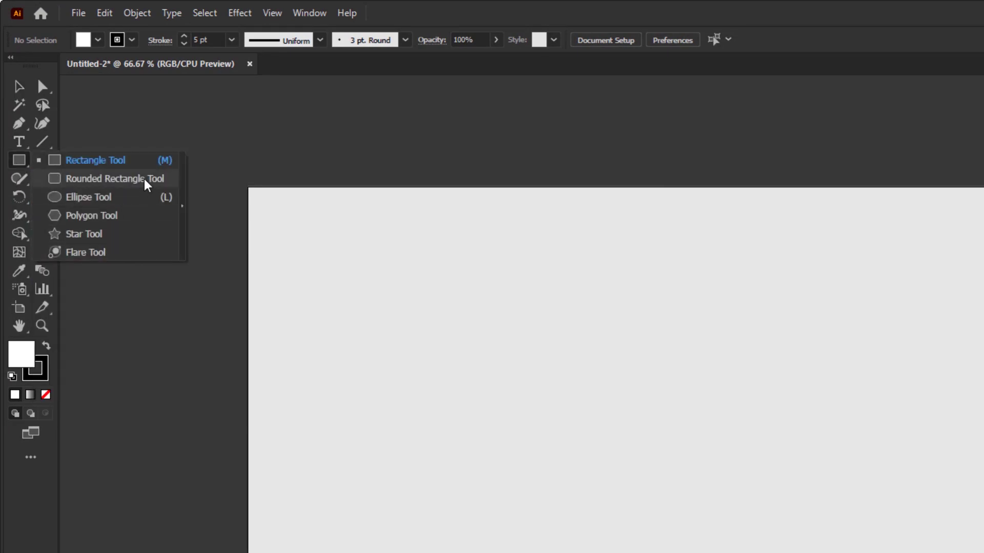
Tear off the shape tools into a floating panel and move it aside.
click(182, 225)
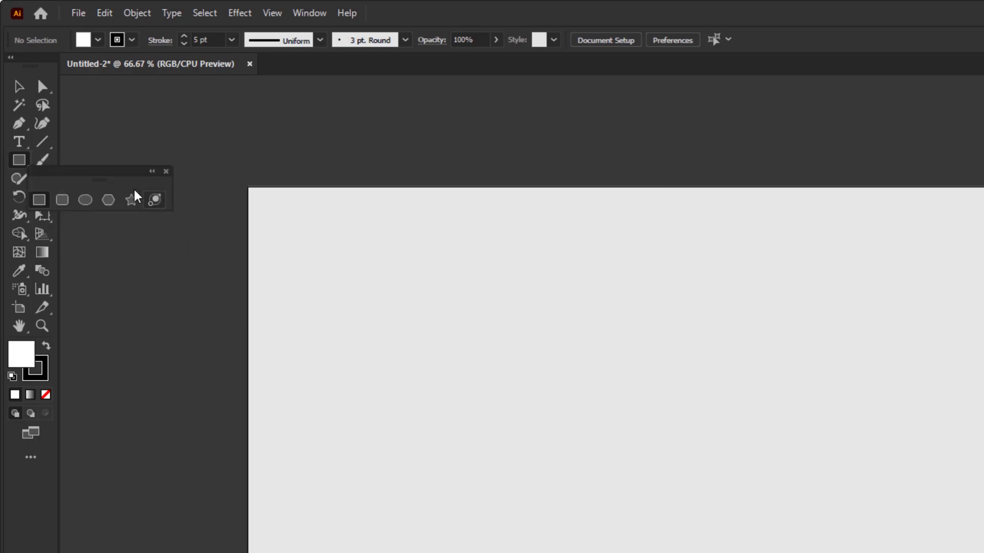
drag(104, 187, 147, 116)
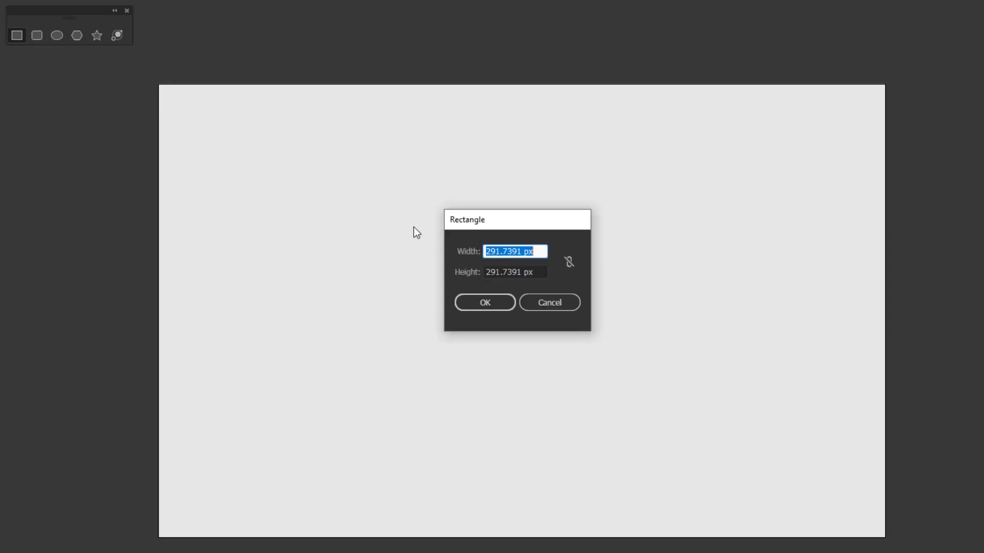
Create a 500 by 500 px rectangle.
text(500)
key(Tab)
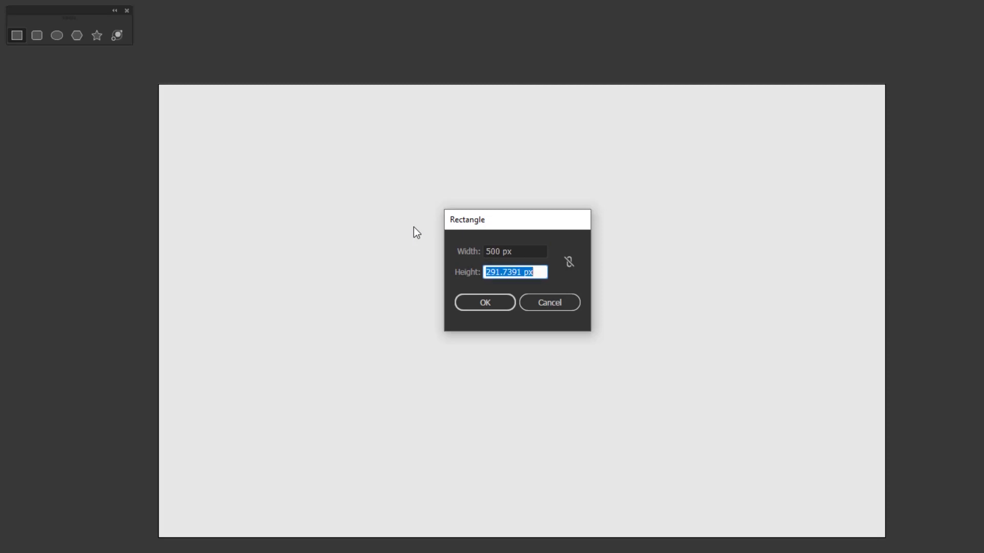
text(500)
click(484, 303)
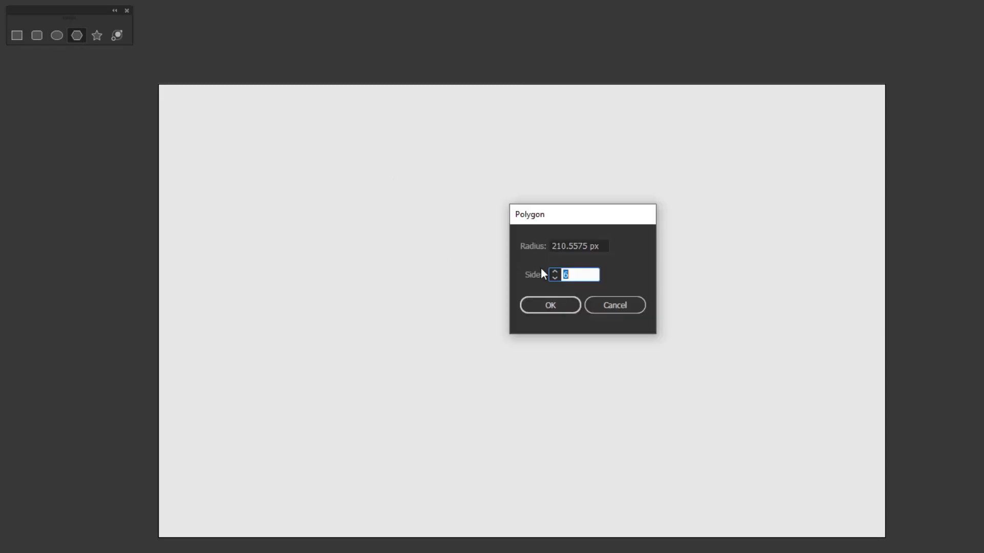
Create a 300 px-radius hexagon and move it to the artboard centre.
double_click(570, 246)
text(30)
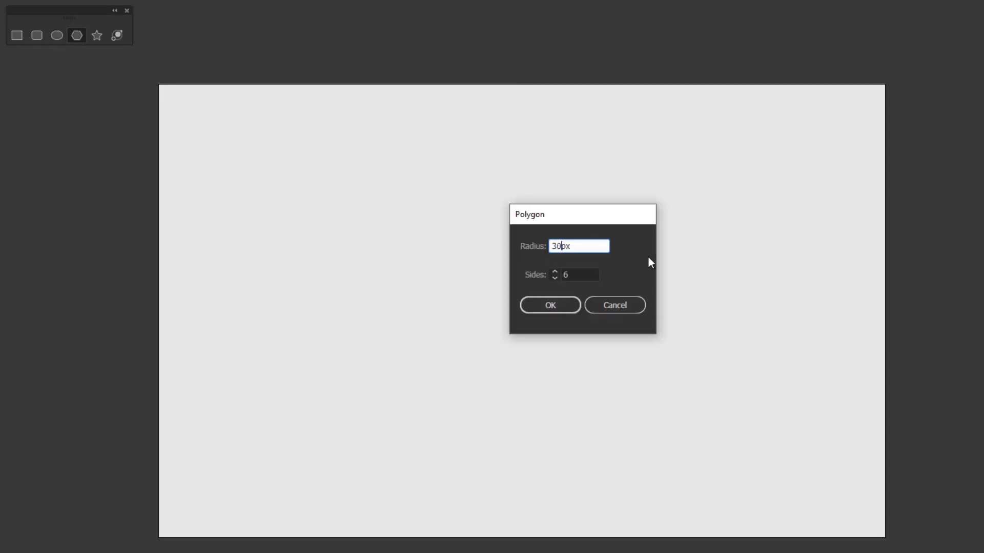
text(0)
key(Tab)
click(567, 308)
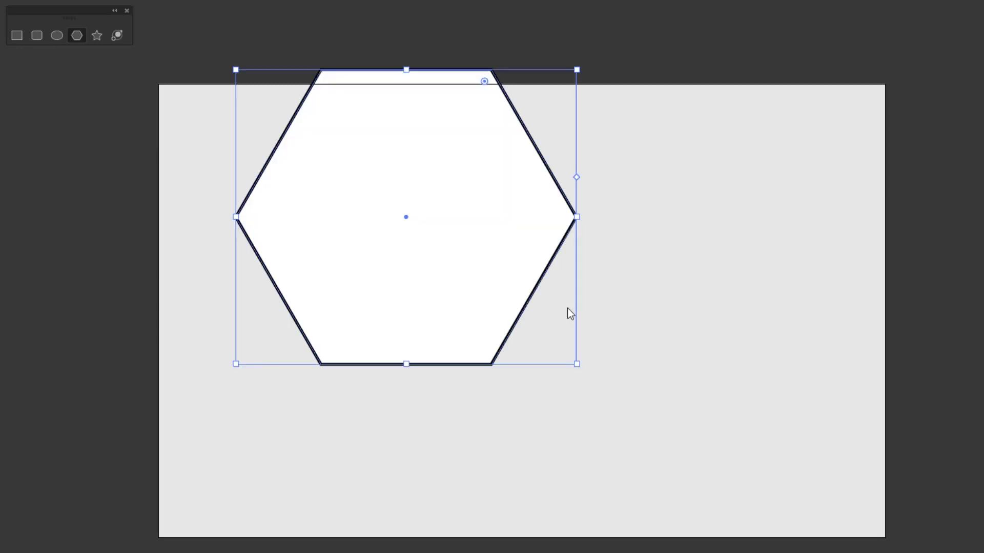
key(v)
drag(467, 265, 585, 358)
key(a)
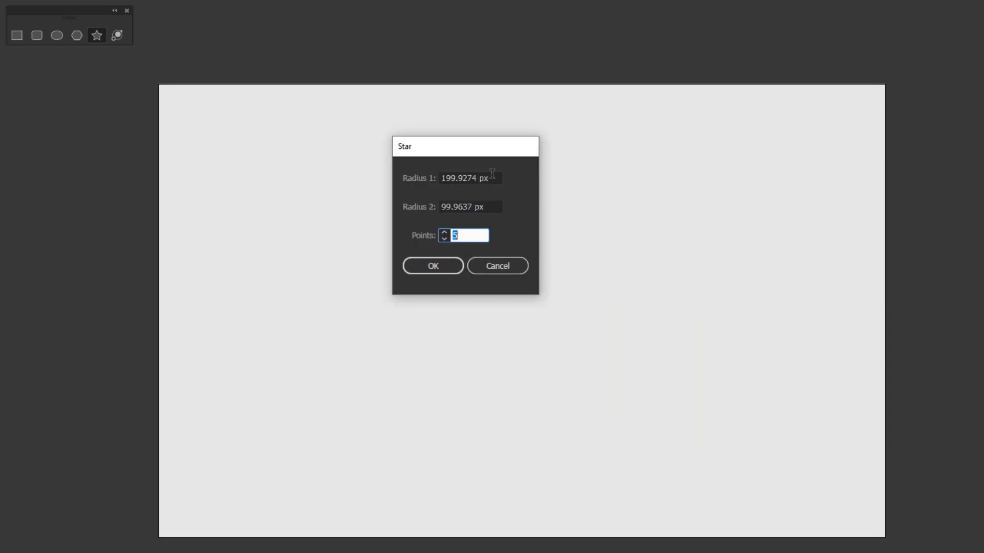
Create a five-point star with radii 300 and 100 px and move it across the artboard.
click(490, 175)
text(300)
key(Tab)
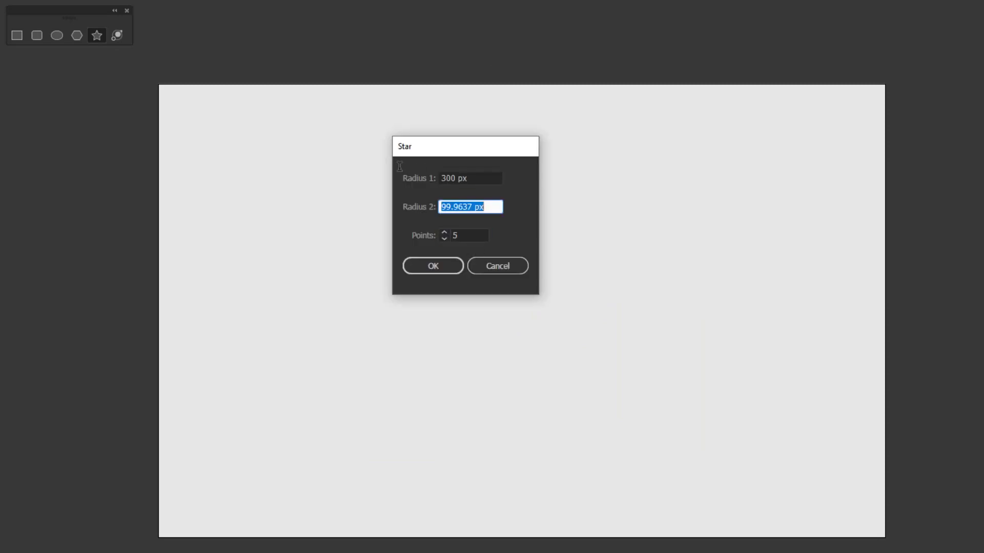
text(100)
click(426, 265)
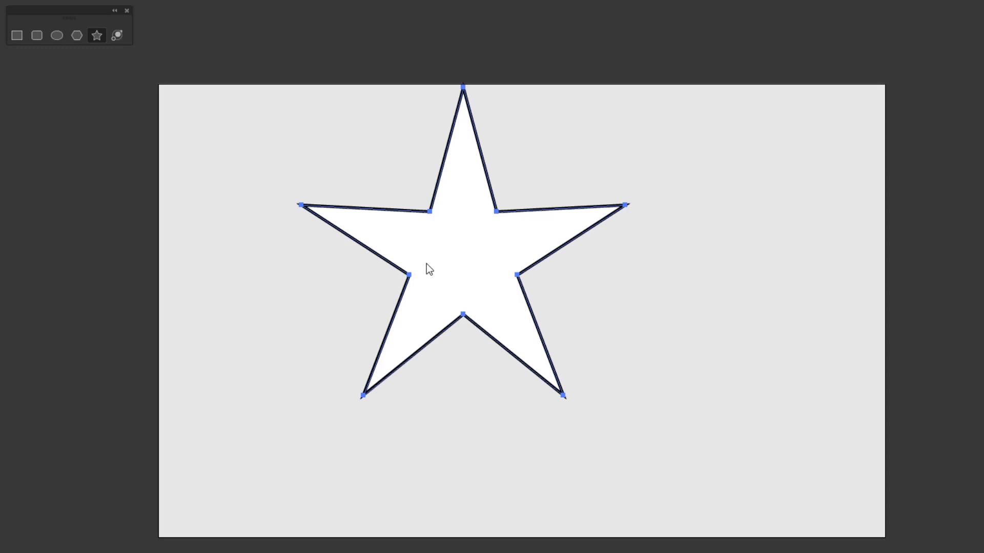
key(v)
mouse_move(462, 276)
mouse_down()
mouse_move(497, 308)
mouse_move(484, 311)
mouse_up()
Drag the star into position and shrink it about its centre from a side handle.
drag(482, 312, 577, 339)
drag(600, 309, 645, 241)
drag(608, 282, 519, 318)
drag(681, 296, 613, 299)
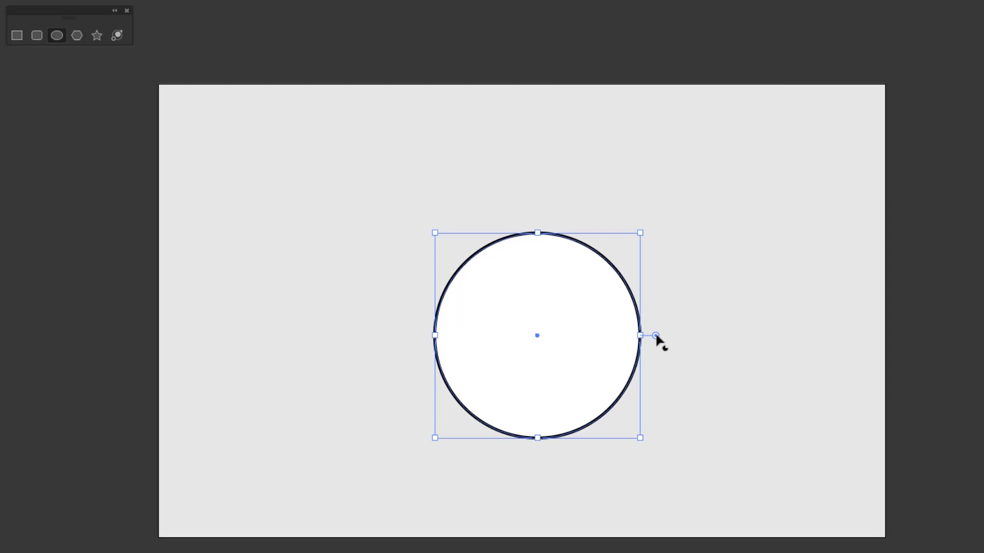
Adjust the circle's pie angle, then round the octagon's corners to about 79 px.
drag(656, 336, 590, 236)
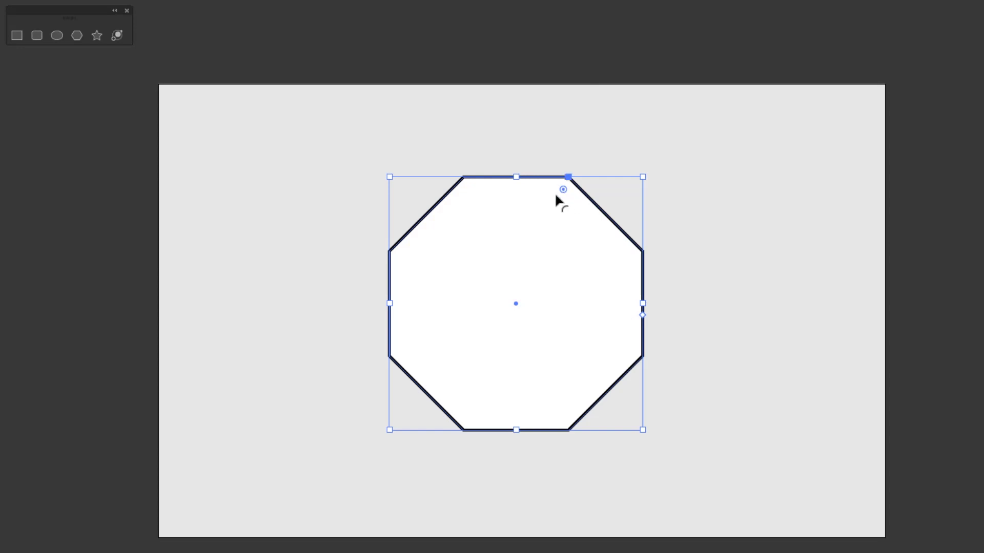
drag(556, 195, 537, 237)
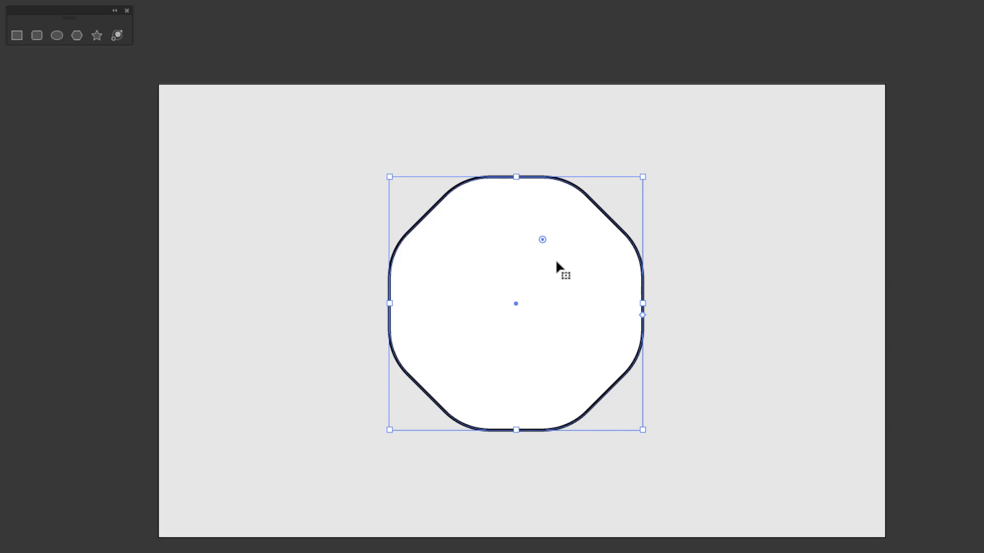
key(a)
drag(544, 243, 516, 369)
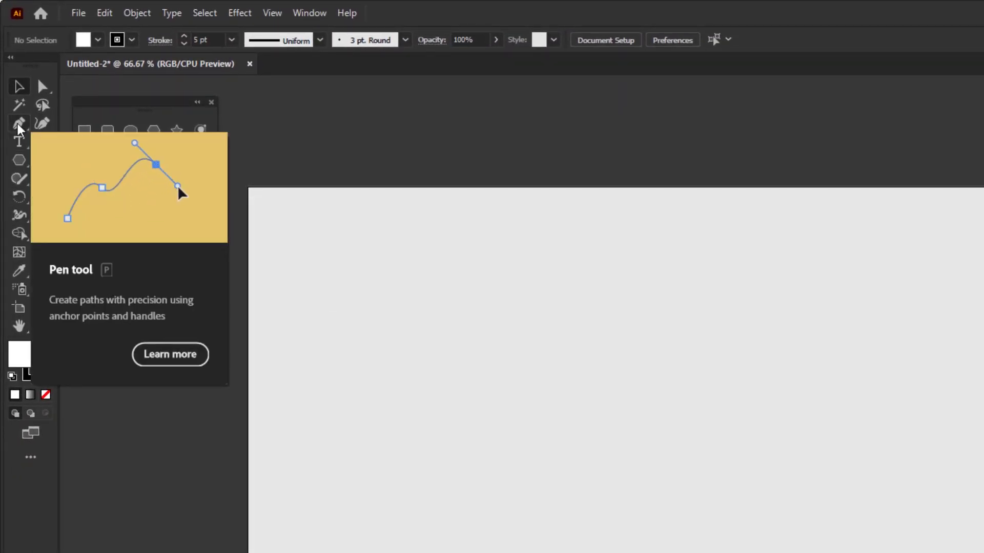
Tear off the pen and anchor point tools into a floating panel under the shapes panel.
click(19, 126)
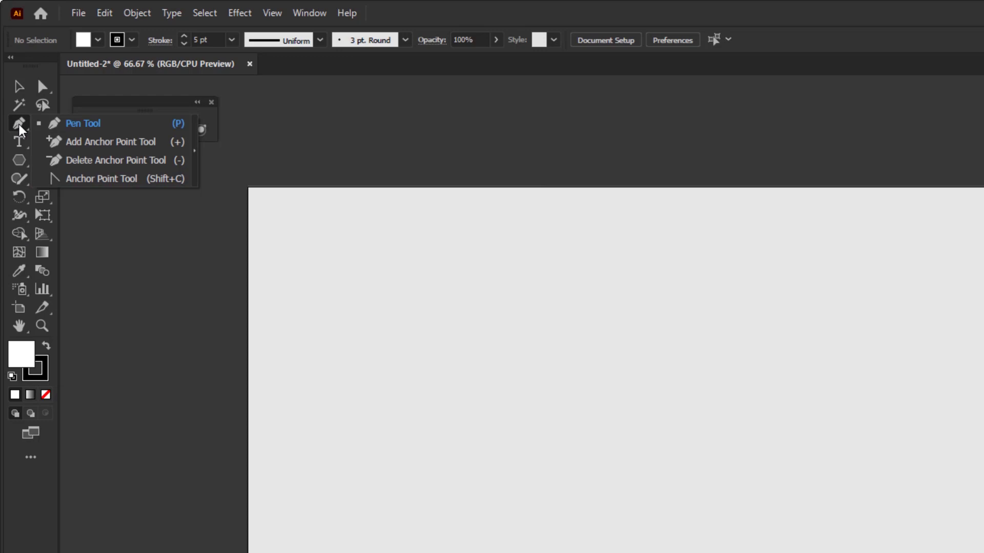
click(196, 180)
drag(85, 153, 128, 179)
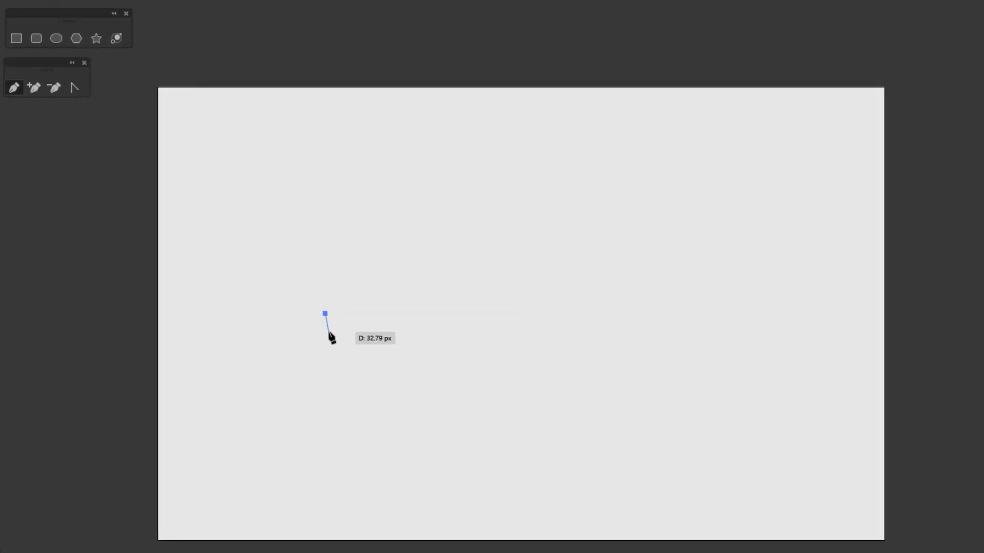
Pen the crown's spike and side points, drag a curved bottom anchor, and close at the start.
click(326, 169)
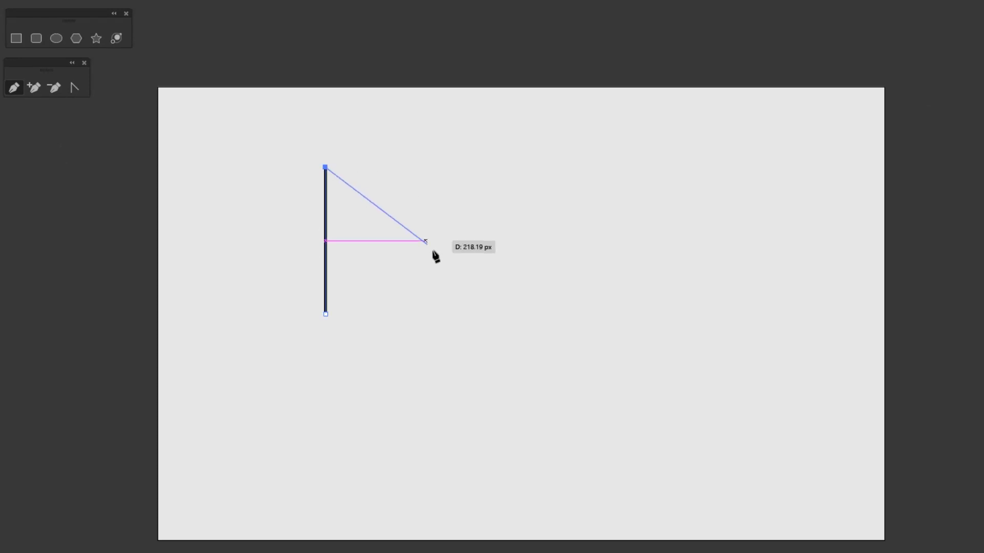
click(438, 259)
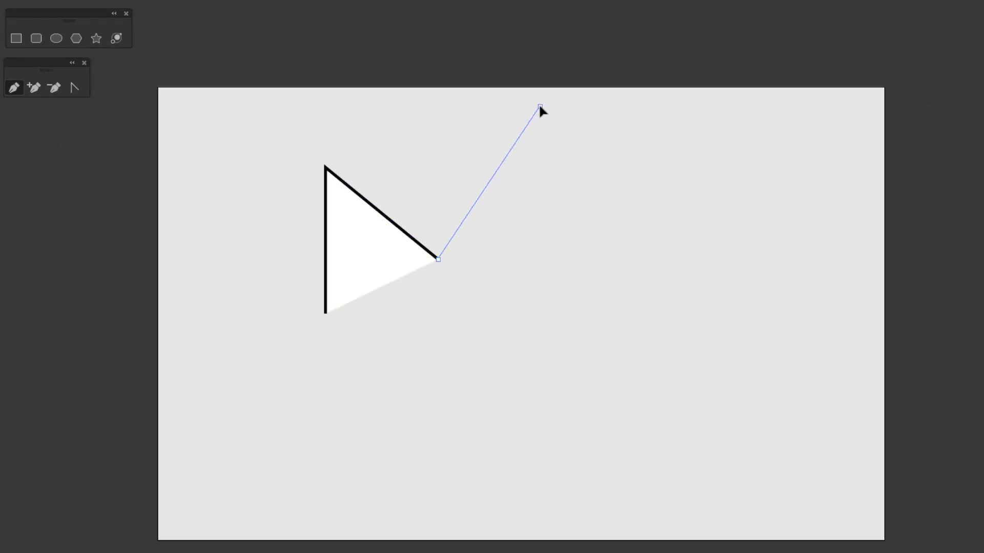
click(540, 107)
click(631, 252)
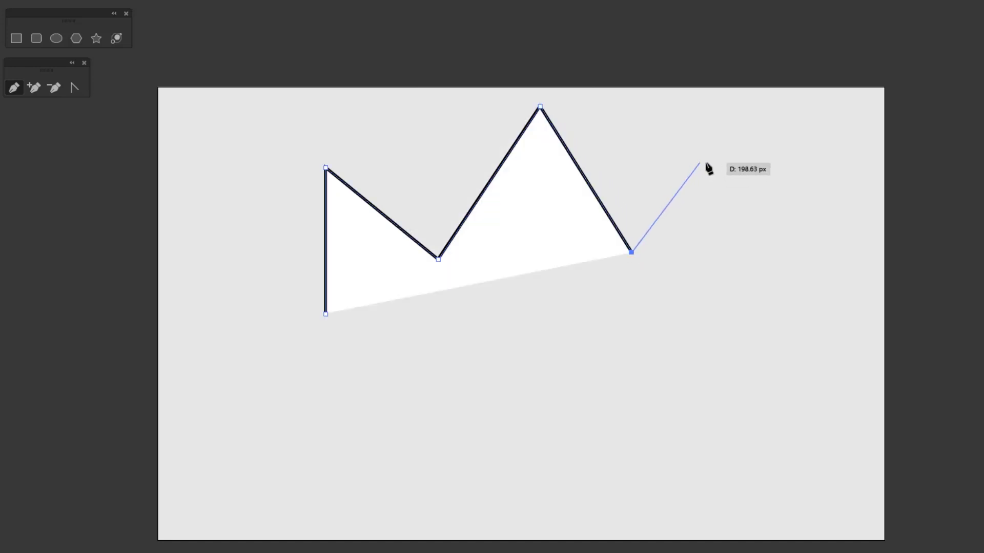
click(722, 168)
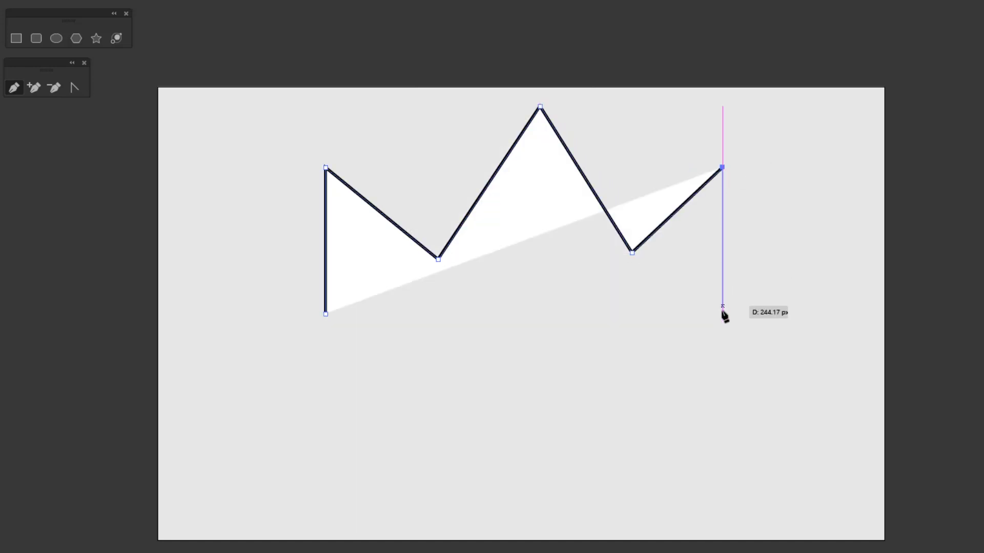
click(722, 313)
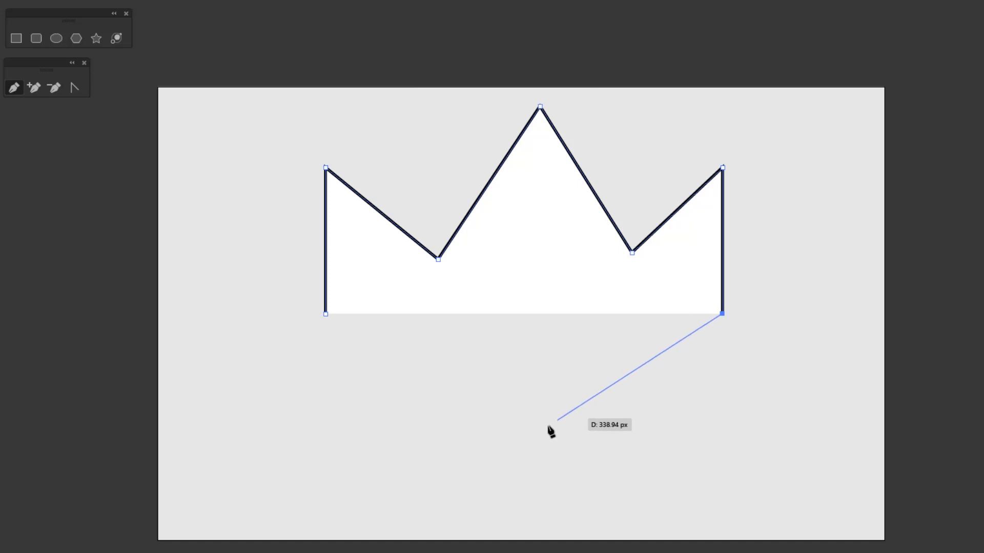
mouse_move(534, 443)
mouse_down()
mouse_move(347, 441)
mouse_move(357, 442)
mouse_up()
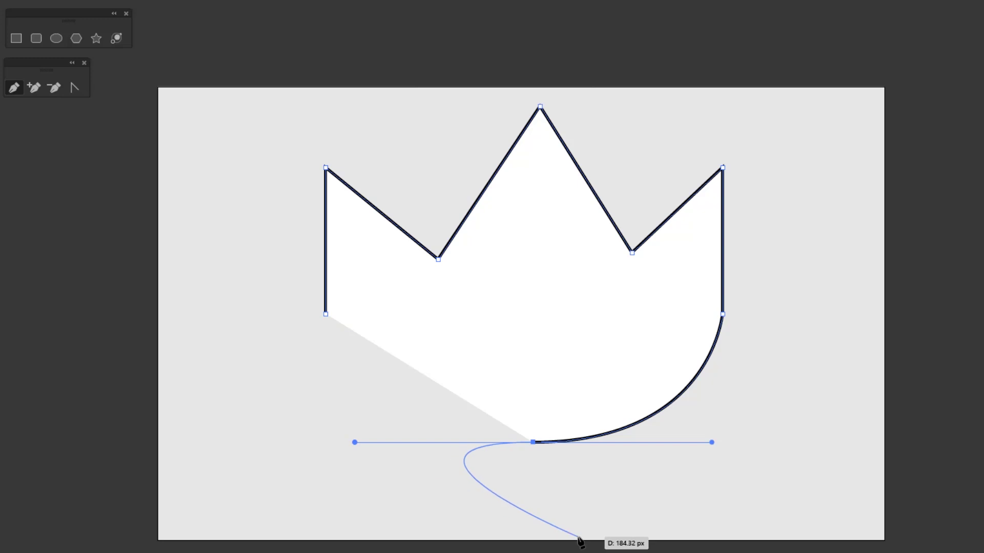
click(326, 314)
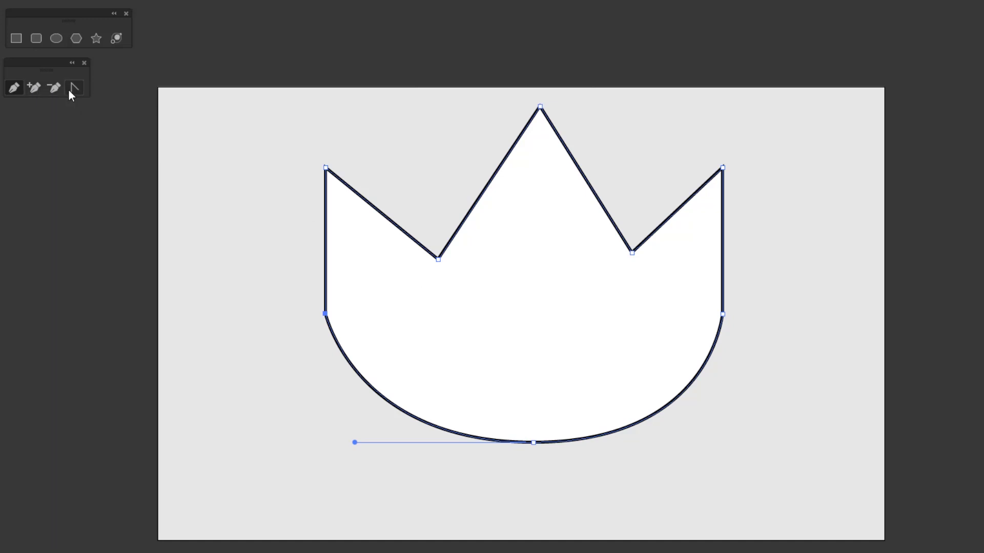
Add anchor points beside the corners, then delete the crown's top-left and top-right corner points.
click(32, 88)
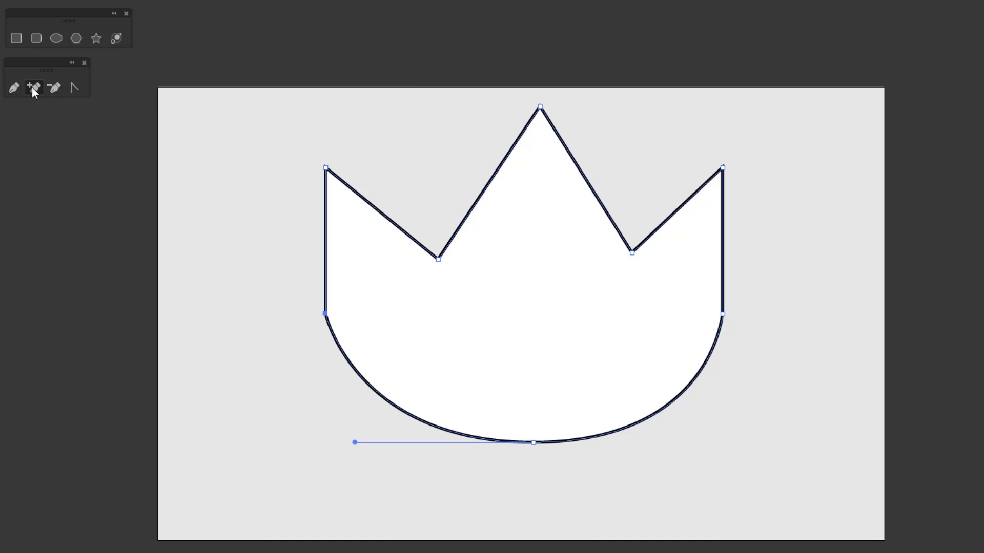
click(326, 211)
click(359, 197)
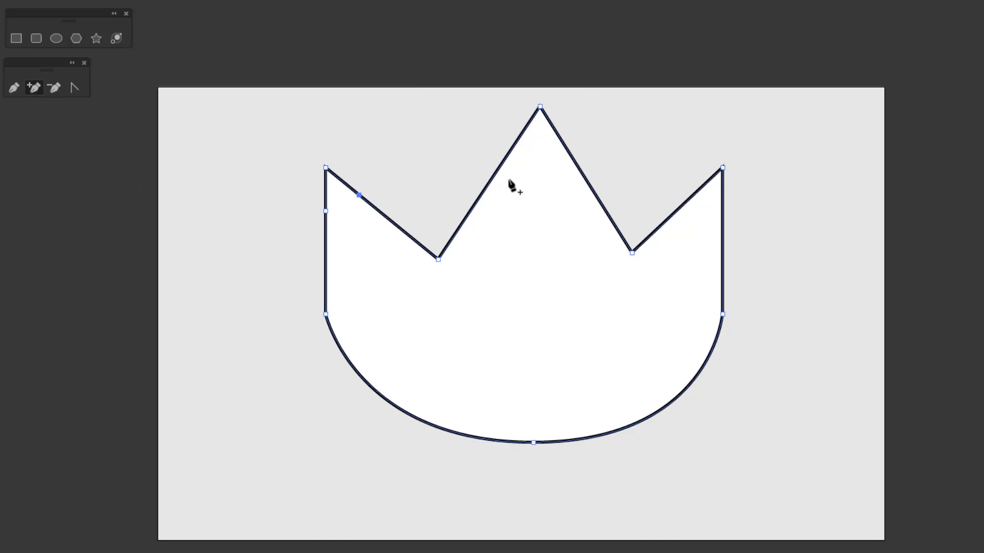
click(506, 154)
click(569, 154)
click(722, 207)
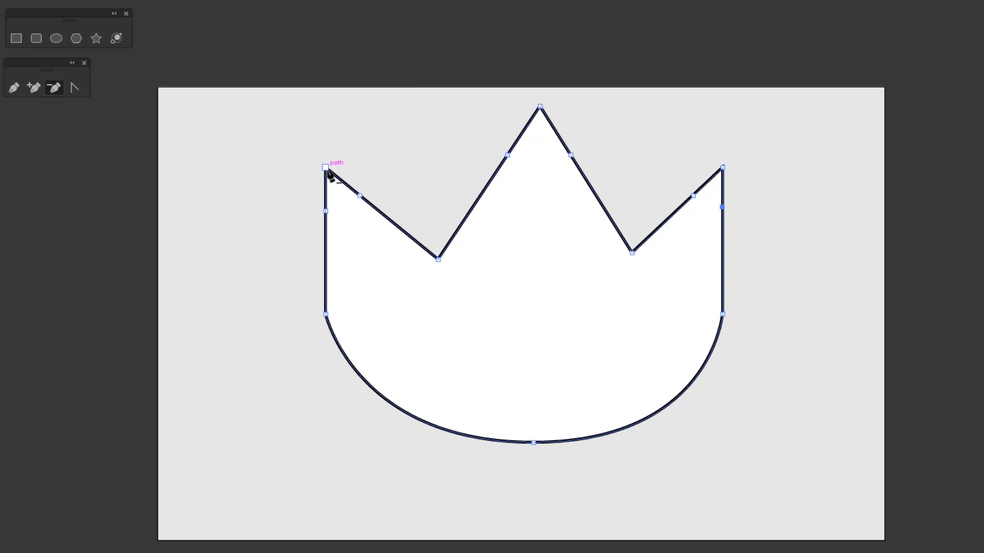
click(326, 167)
click(722, 168)
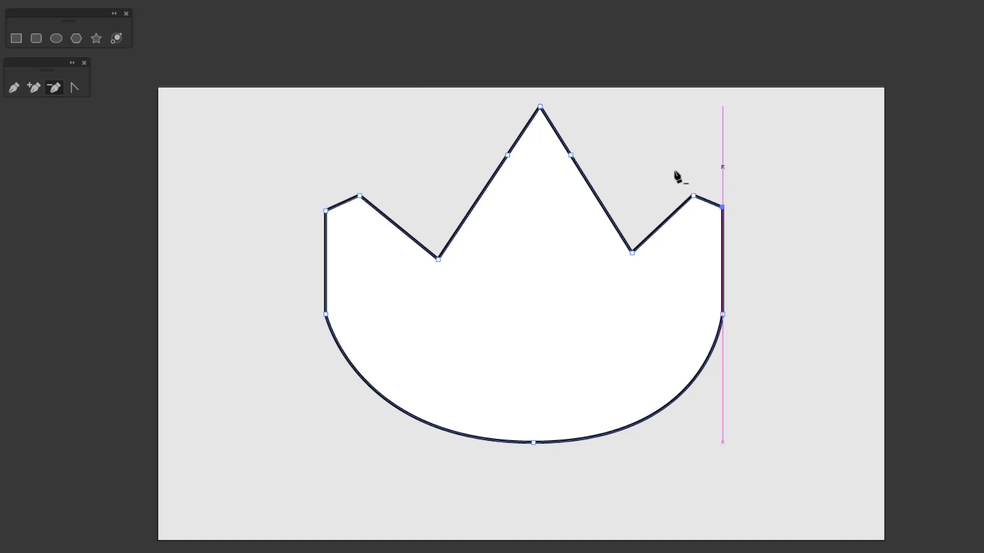
Try converting the centre peak into a smooth curve, then undo it.
click(75, 90)
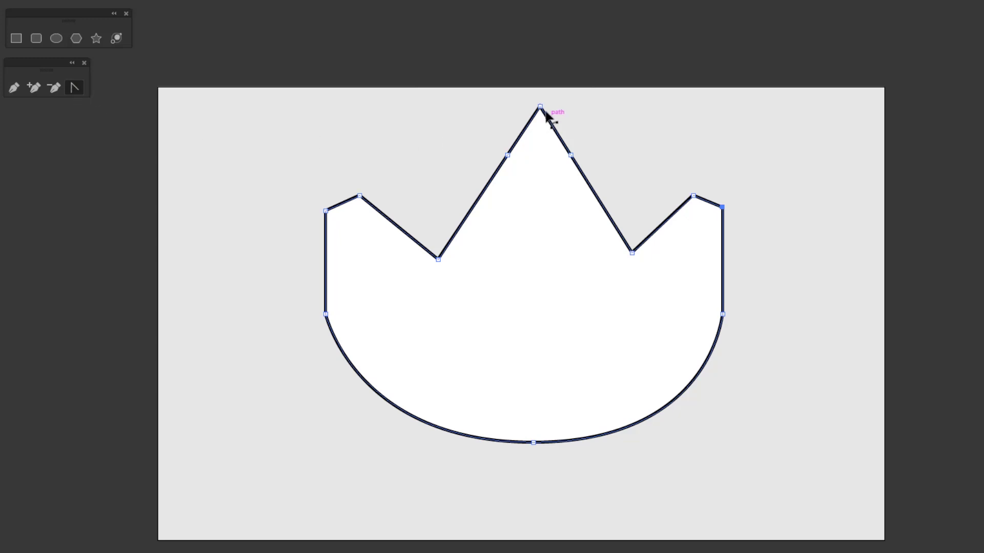
drag(540, 106, 625, 111)
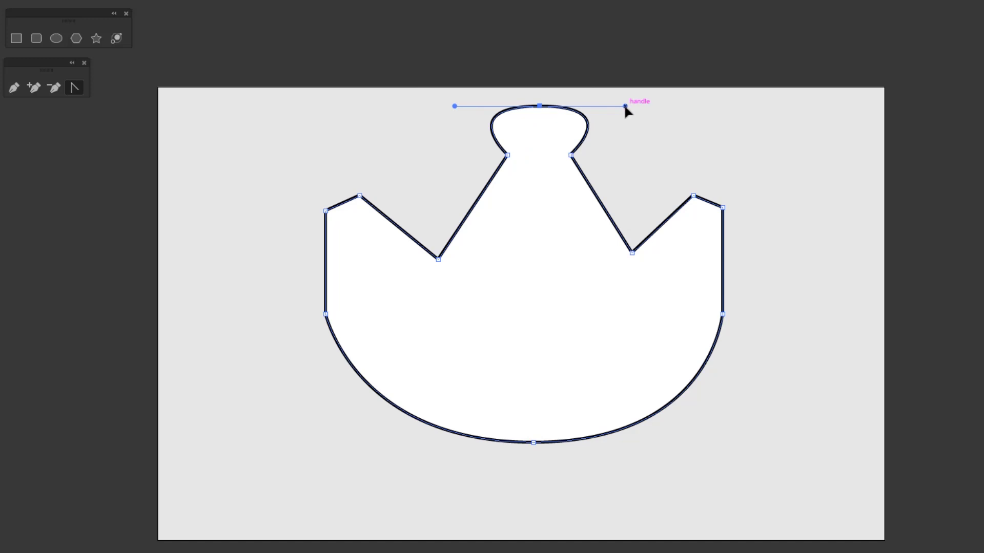
drag(625, 106, 455, 106)
key(ctrl+z)
key(ctrl+z)
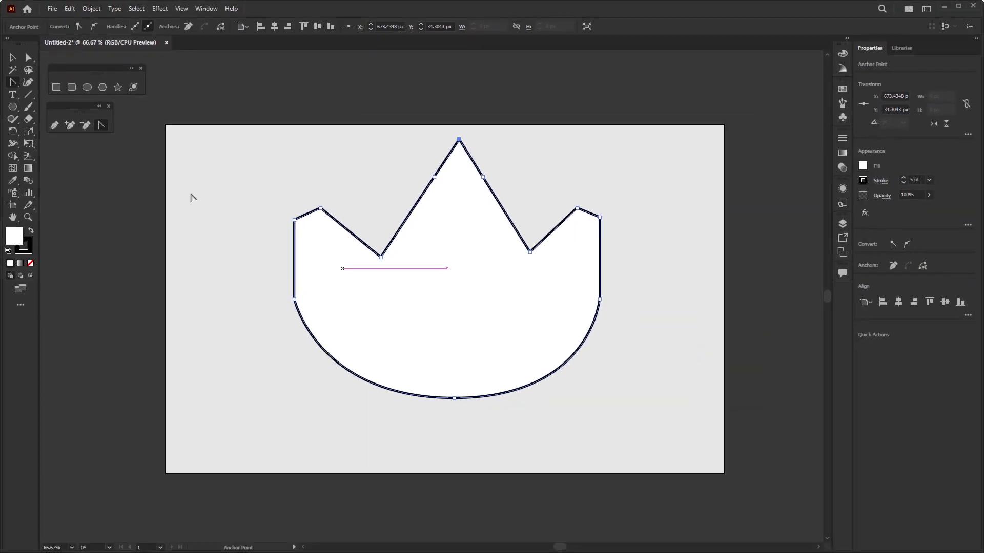
Round the outer top corners with Direct Selection and bow the centre spike's tip into a dome.
drag(28, 58, 76, 58)
drag(459, 143, 459, 172)
drag(556, 196, 554, 265)
drag(330, 199, 343, 267)
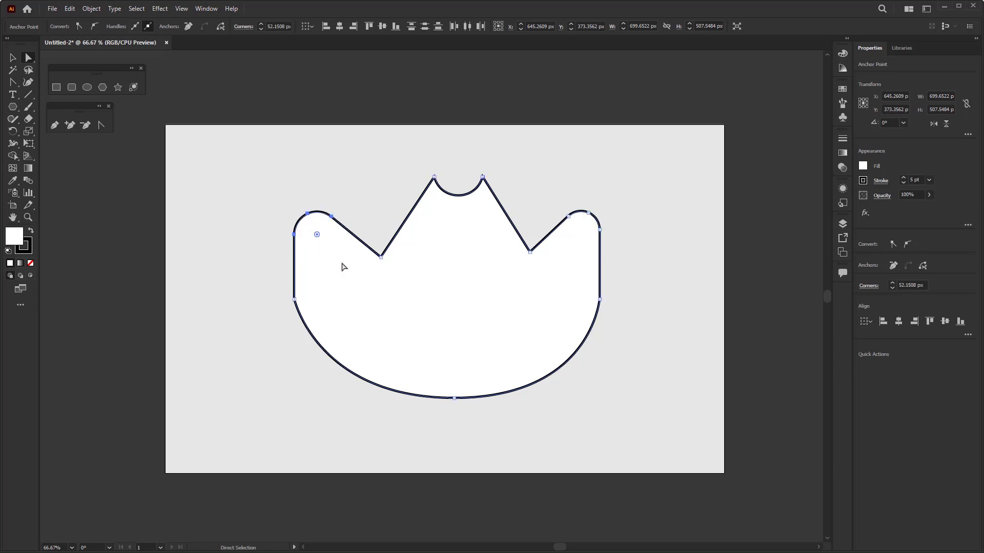
drag(457, 200, 460, 153)
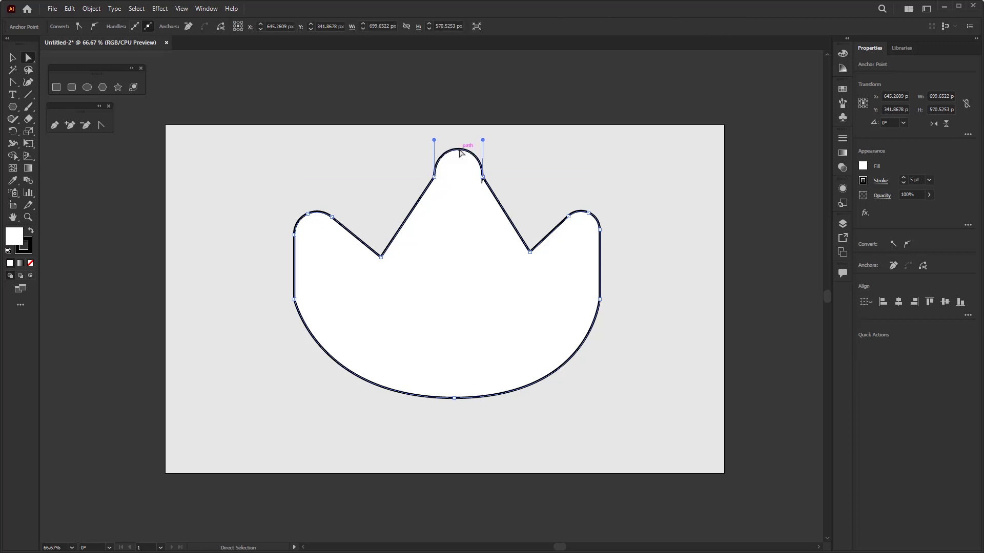
click(476, 453)
key(v)
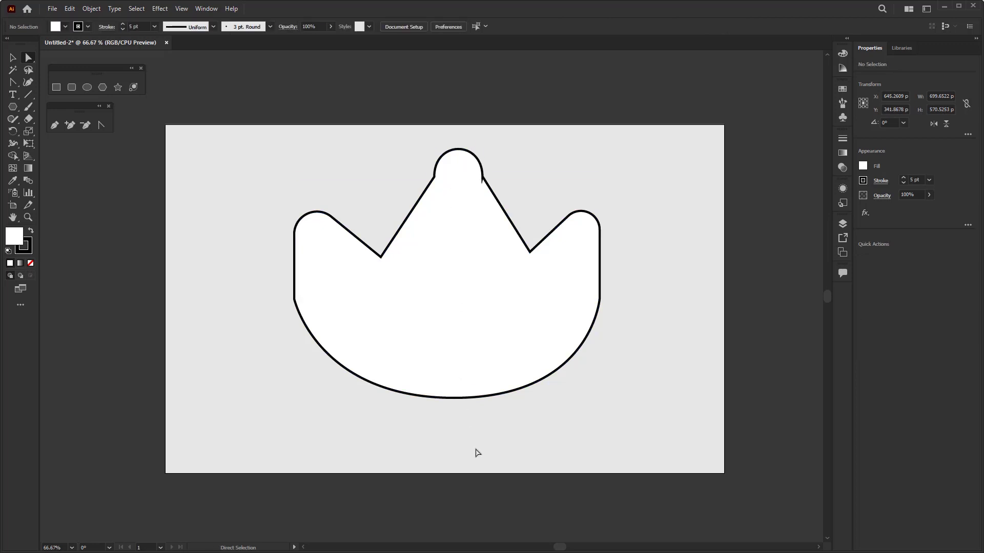